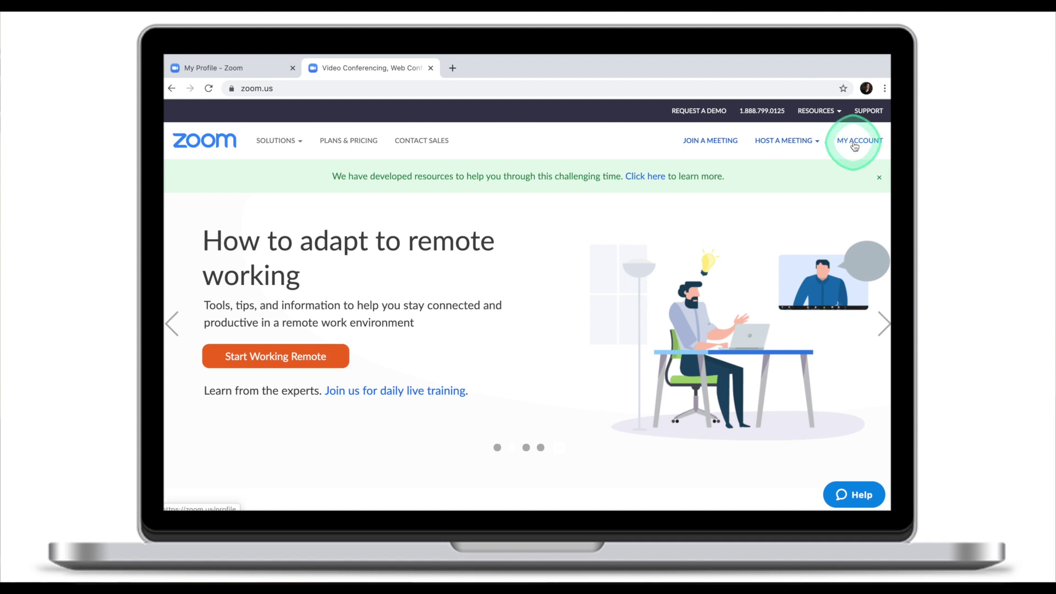
Go from the account profile page to the Reports section
click(855, 146)
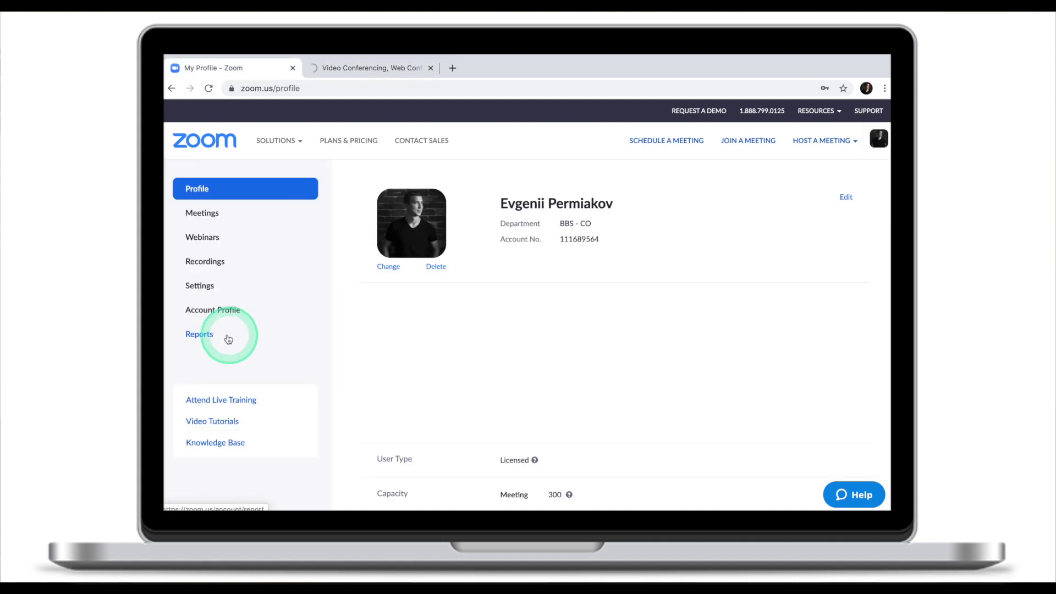
click(203, 339)
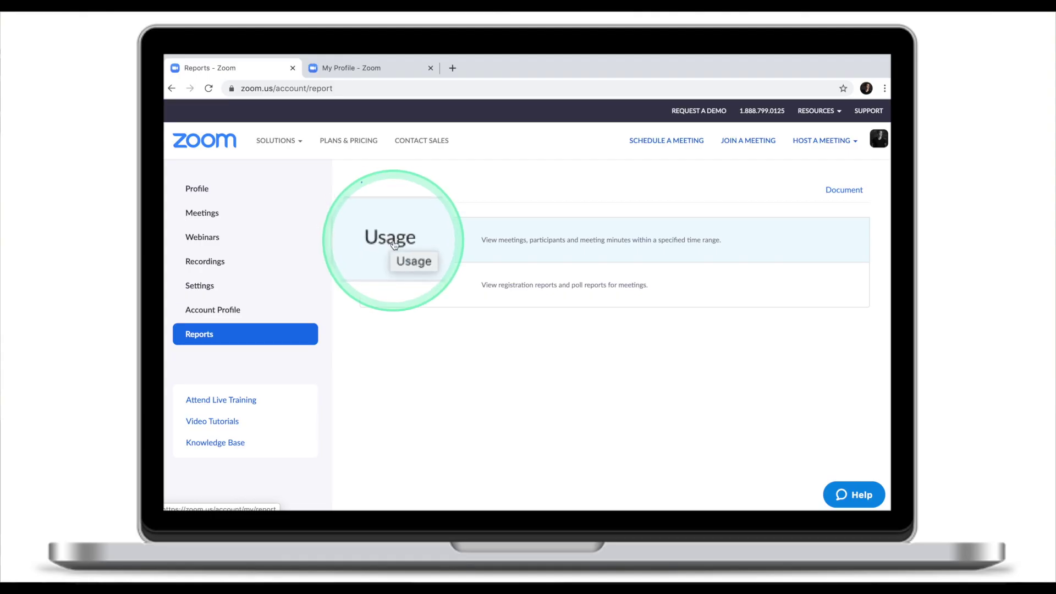
Open the Usage report, keep 04/01/2020 as the start date, and scroll to the Participants column
click(394, 244)
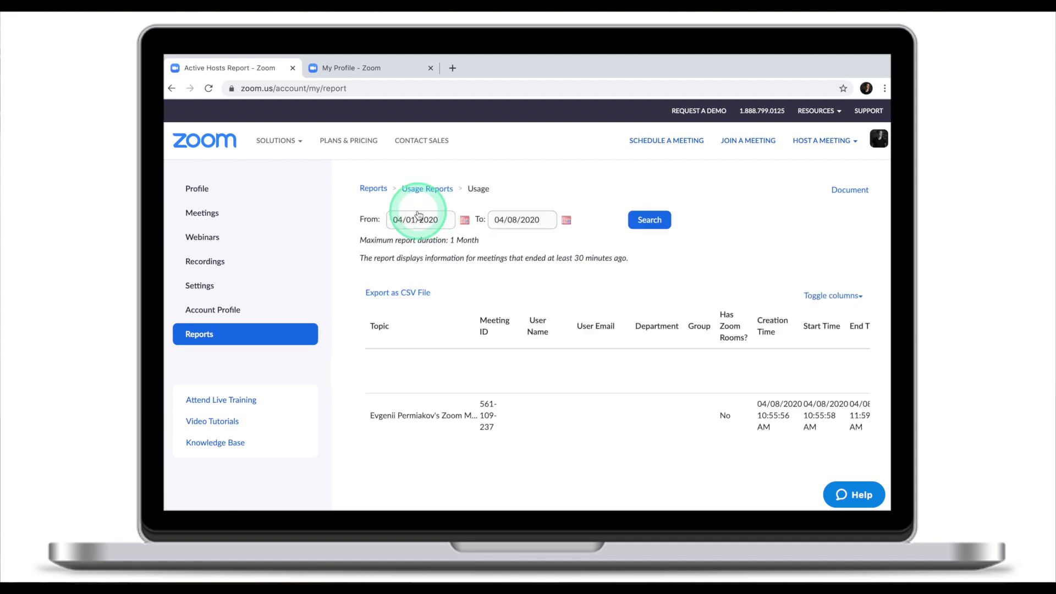
click(465, 220)
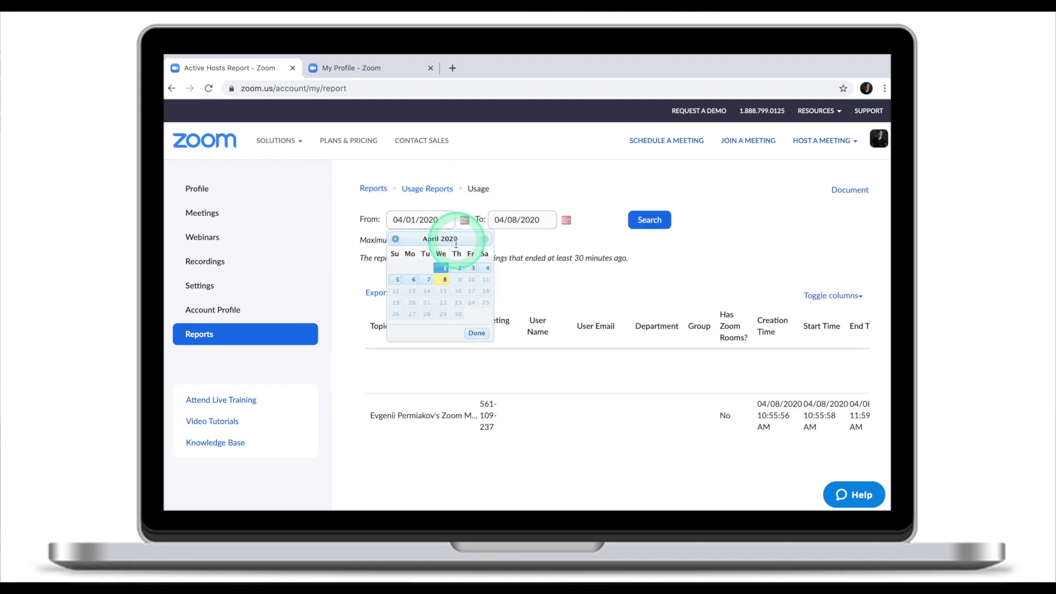
click(448, 264)
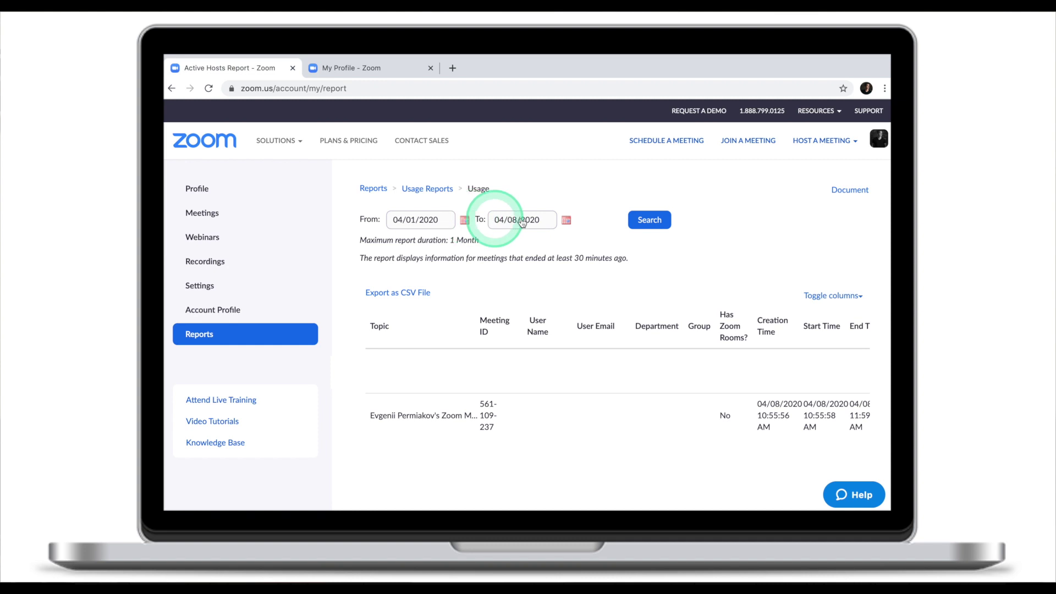
scroll(426, 357, down, 1)
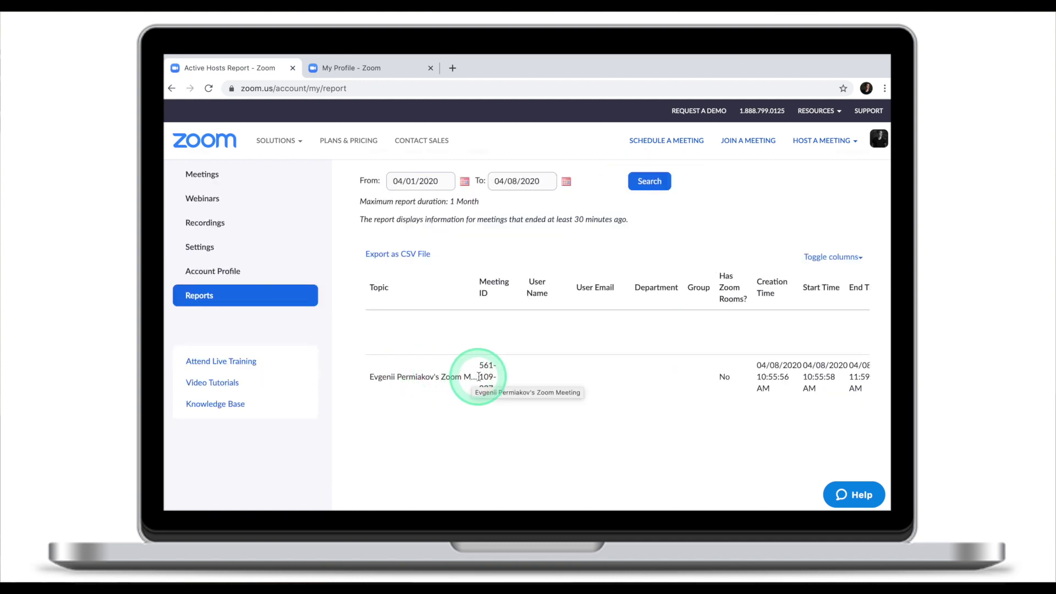
scroll(483, 377, right, 5)
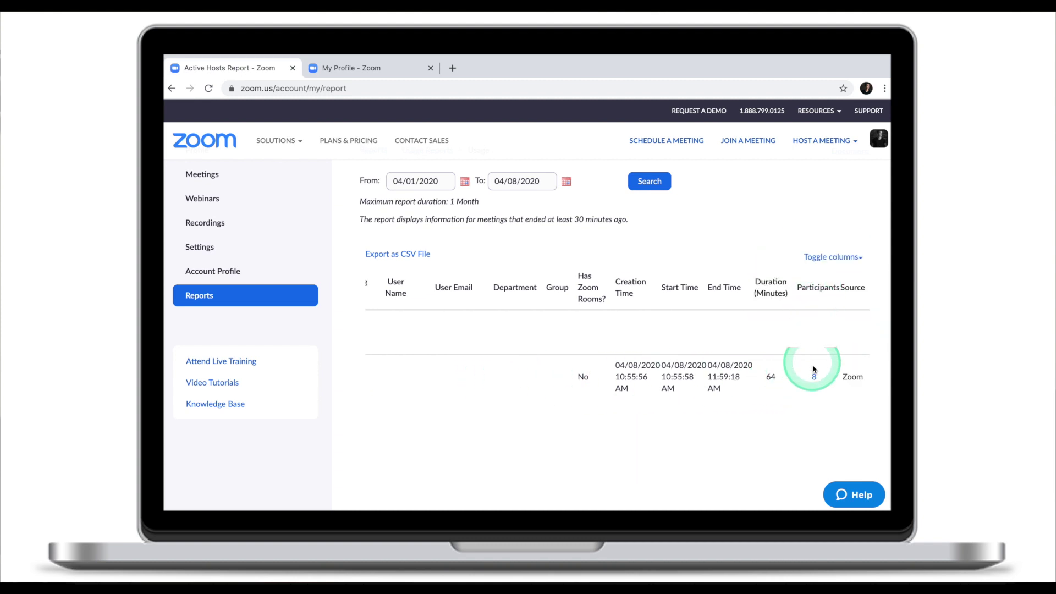
Open the meeting's 8-participant list and review each session's join, leave and duration times
click(815, 385)
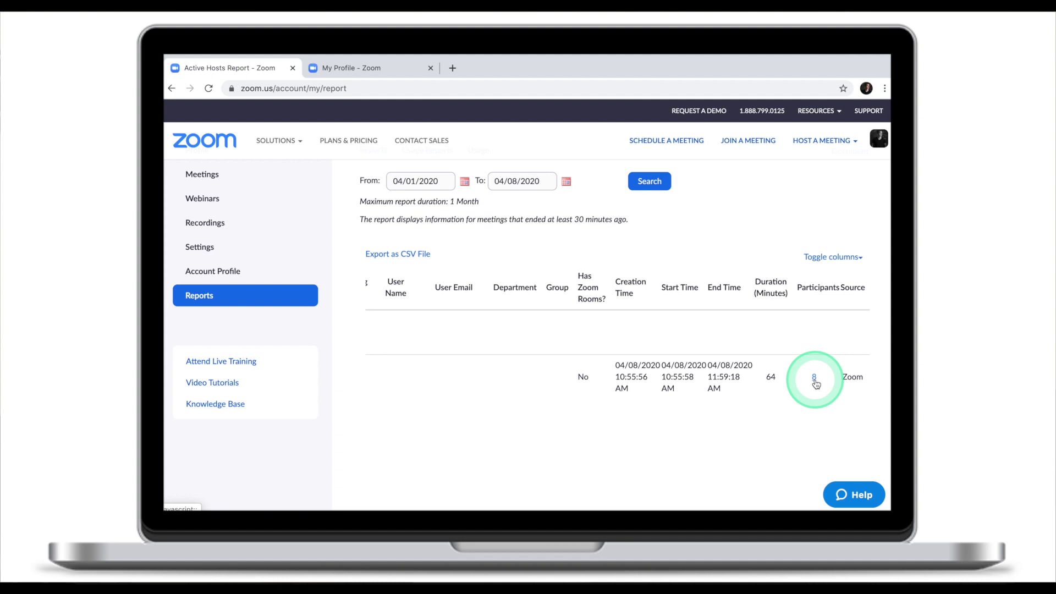
scroll(732, 363, down, 3)
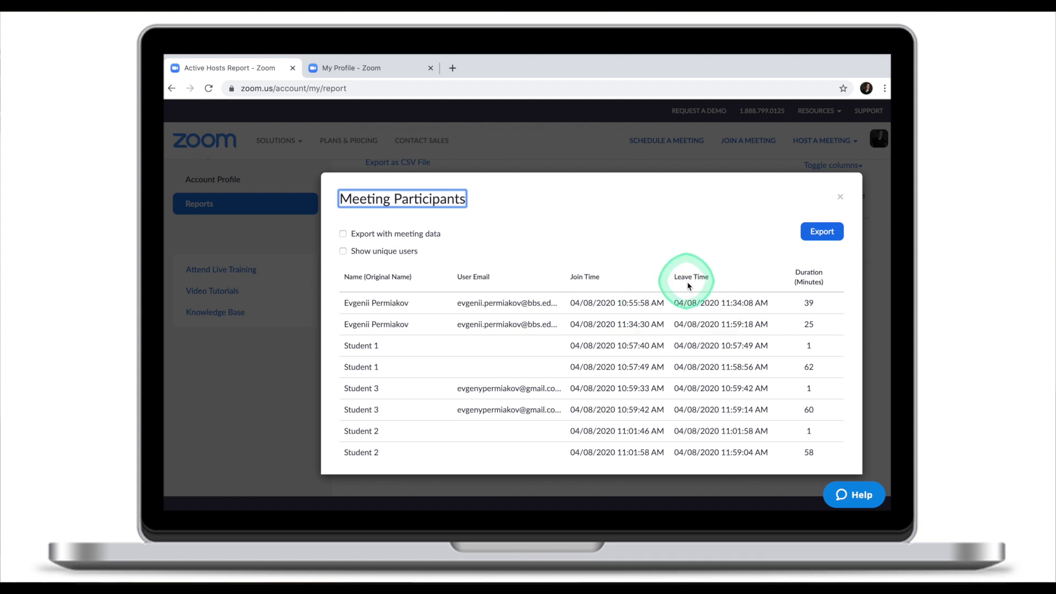
scroll(660, 299, down, 1)
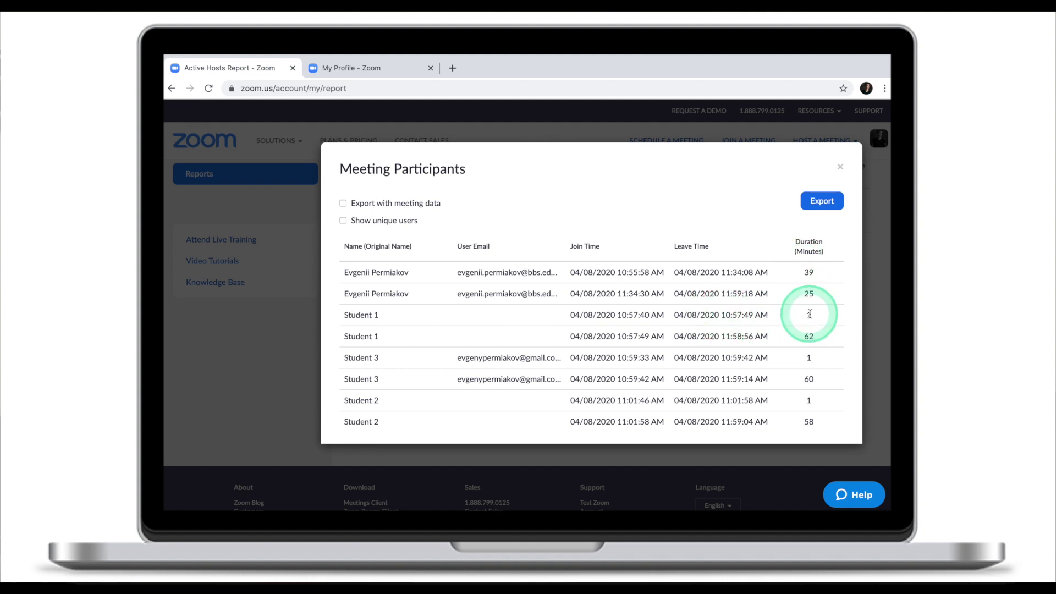
scroll(810, 315, up, 1)
scroll(425, 354, down, 1)
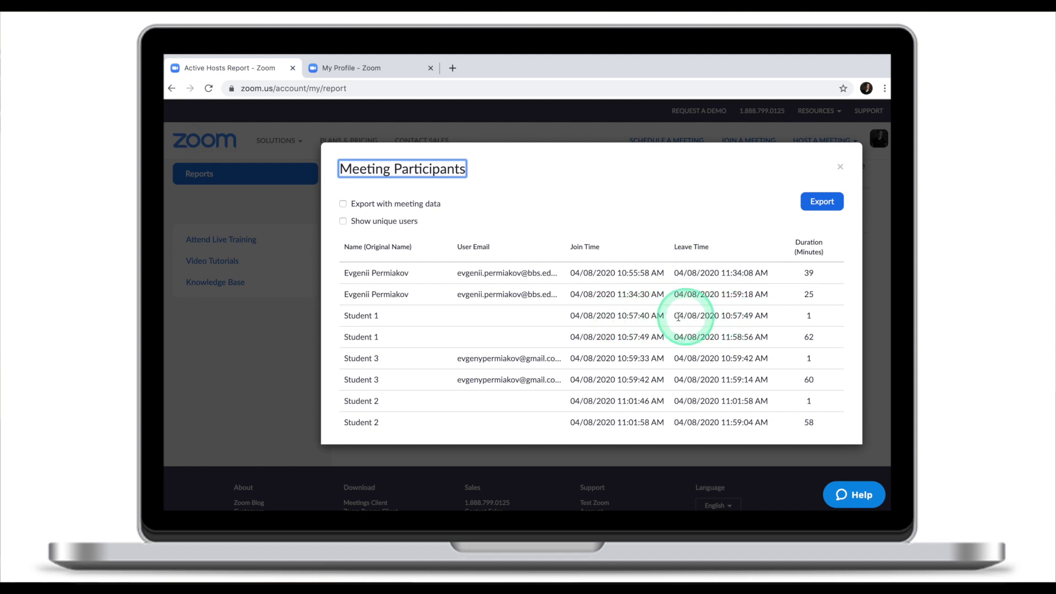
click(490, 318)
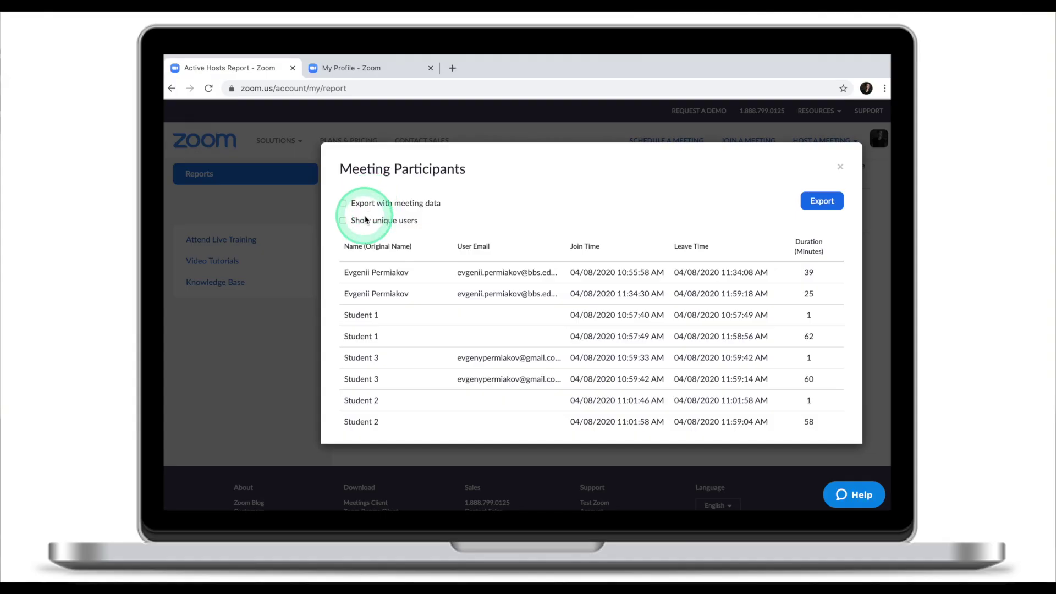
Show unique users, listing 4 participants totalling 64, 63, 61 and 59 minutes
click(342, 222)
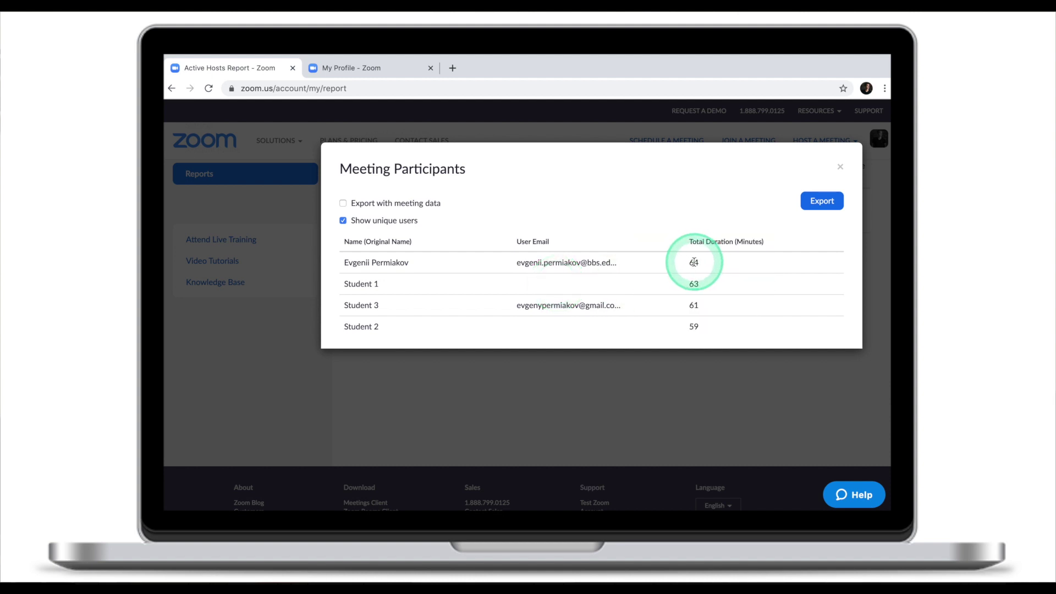
click(695, 263)
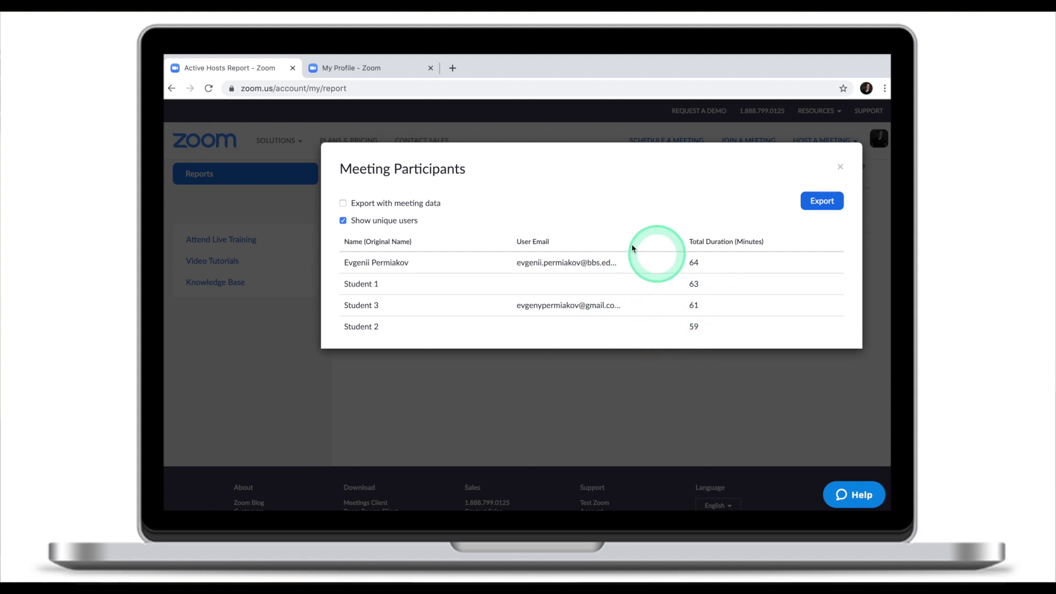
Export the unique-user list as CSV, then untick Show unique users to list every session
click(824, 203)
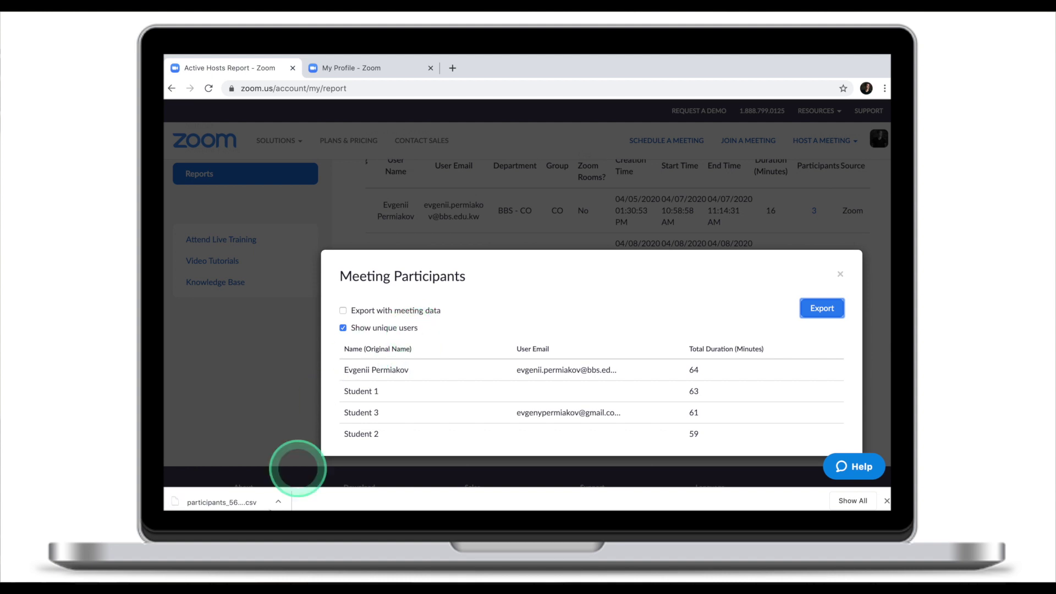
click(220, 502)
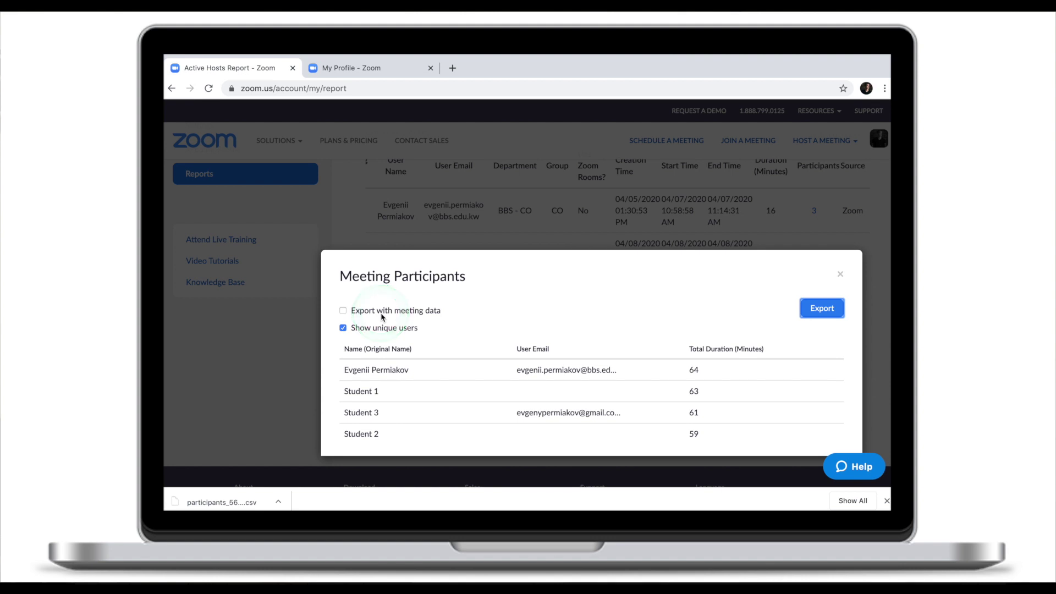
click(345, 329)
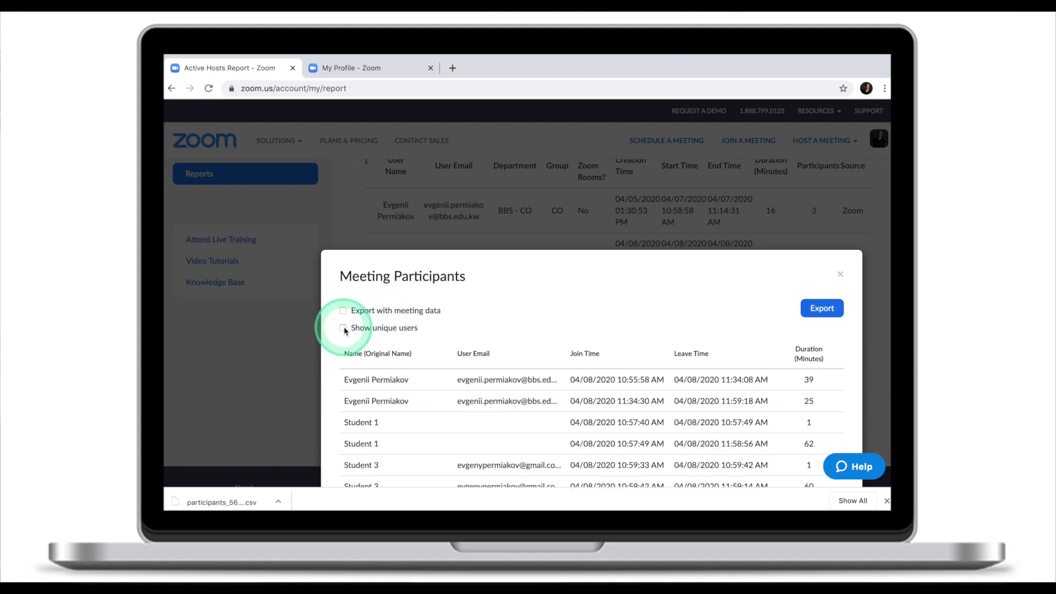
scroll(692, 335, down, 1)
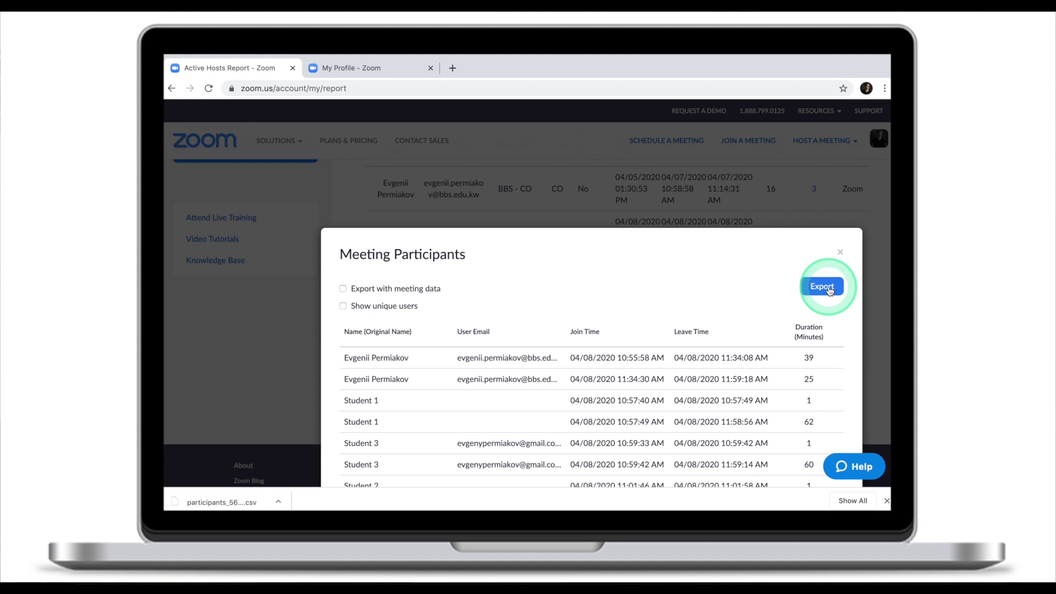